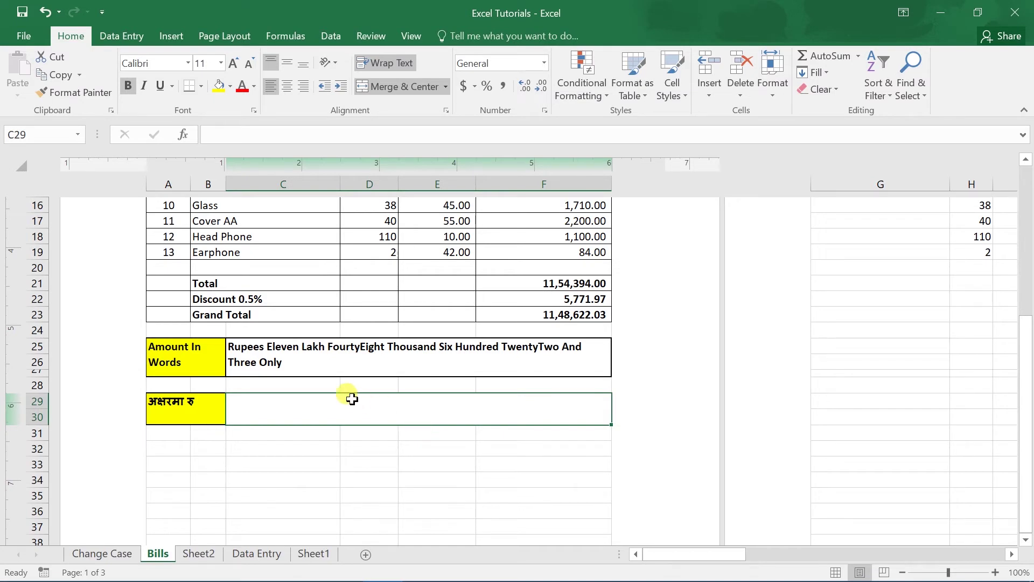
Step: Enter =num2words_uni(F23) in merged cell C29 to spell the grand total in Nepali
{"action": "type", "text": "=num2words_uni("}
{"action": "left_click", "coordinate": [564, 316]}
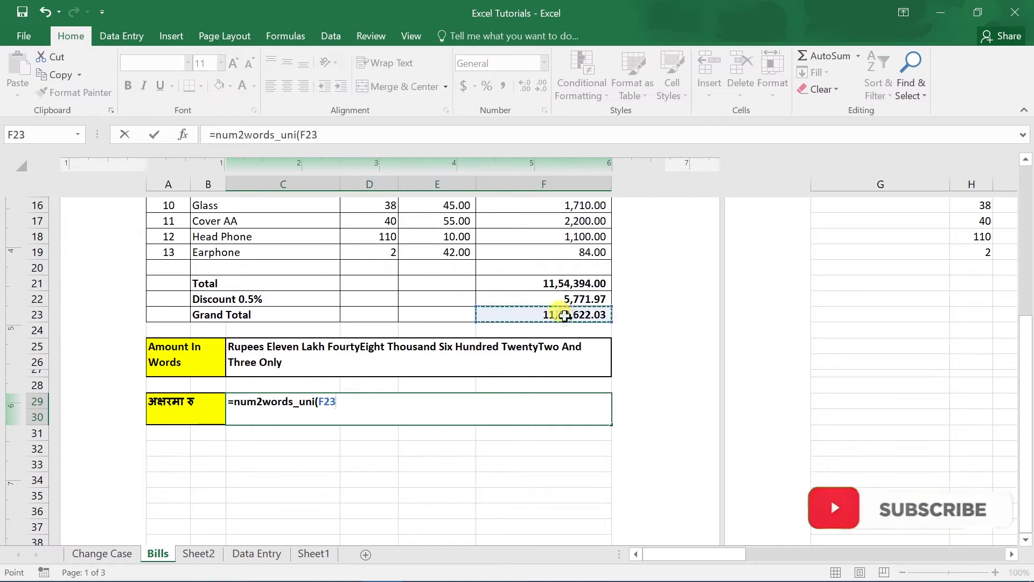
{"action": "type", "text": ")"}
{"action": "key", "text": "Return"}
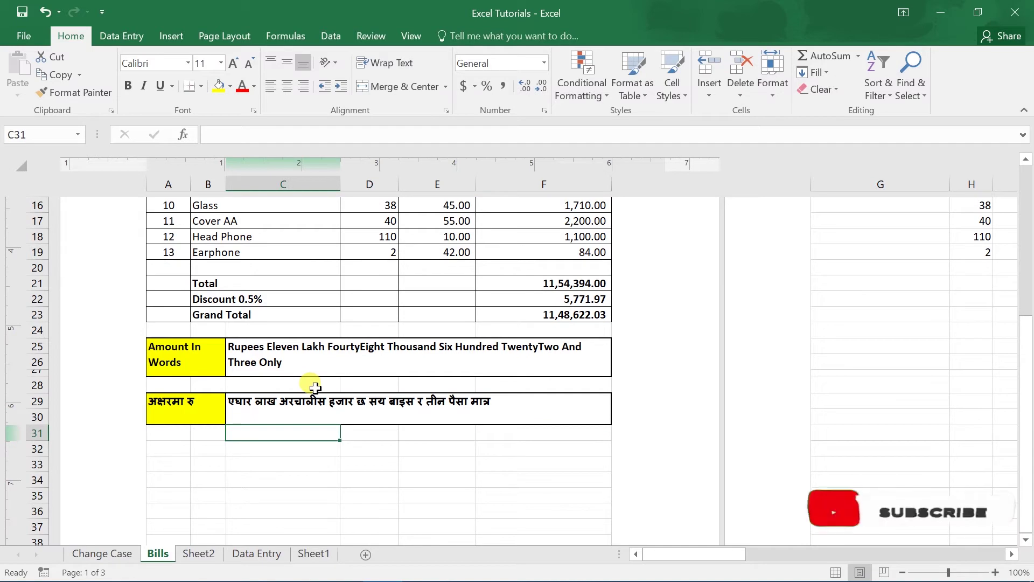
Step: Compare the NUM2WORDS_UNI formula in C29 with the English spellnumber formula in C25
{"action": "left_click", "coordinate": [272, 400]}
{"action": "left_click", "coordinate": [274, 362]}
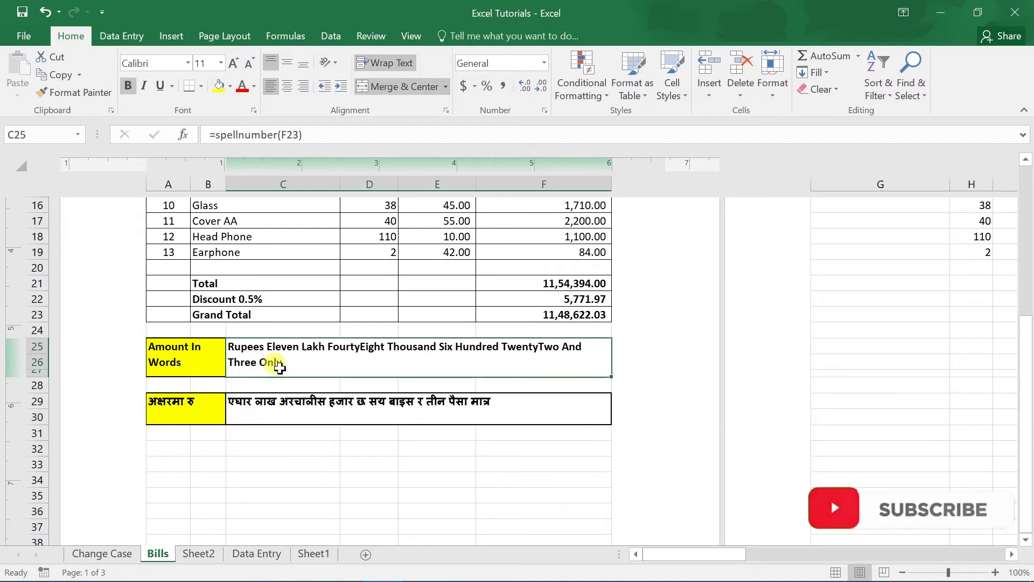
{"action": "left_click", "coordinate": [264, 398]}
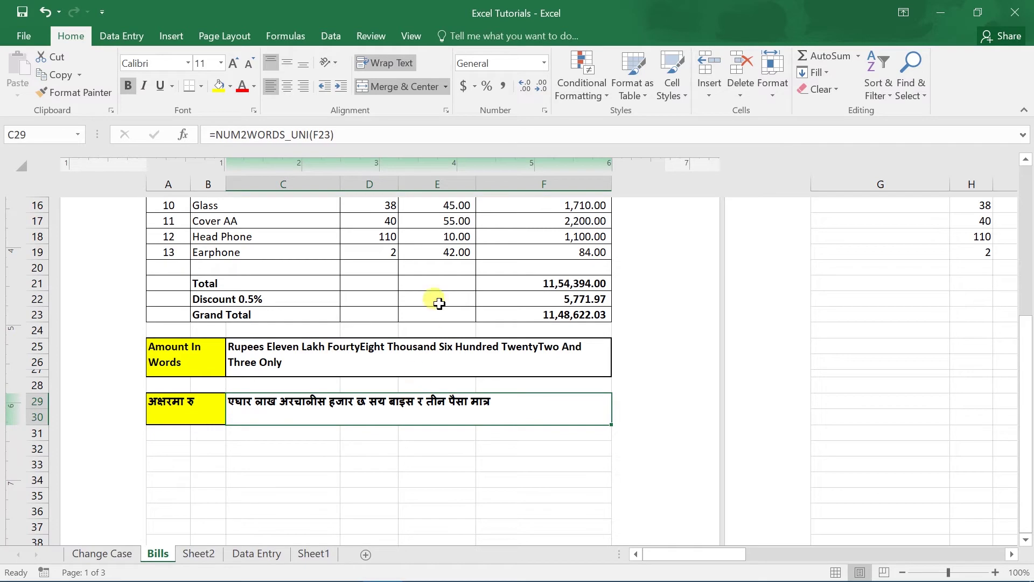
Step: Change the Head Phone quantity in D18 to 12340, then clear the Nepali words formula from C29
{"action": "left_click", "coordinate": [386, 234]}
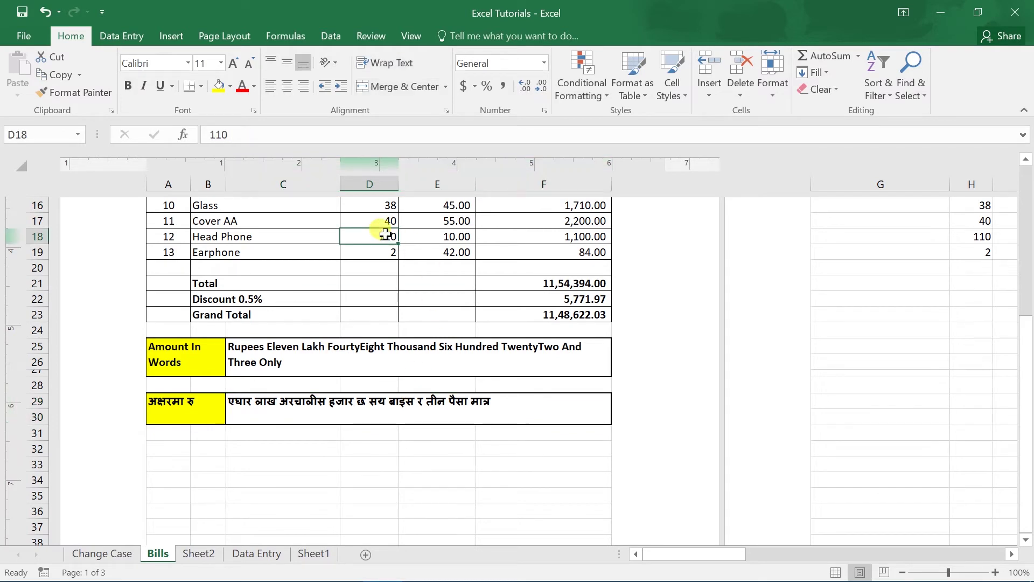
{"action": "type", "text": "12340"}
{"action": "key", "text": "Return"}
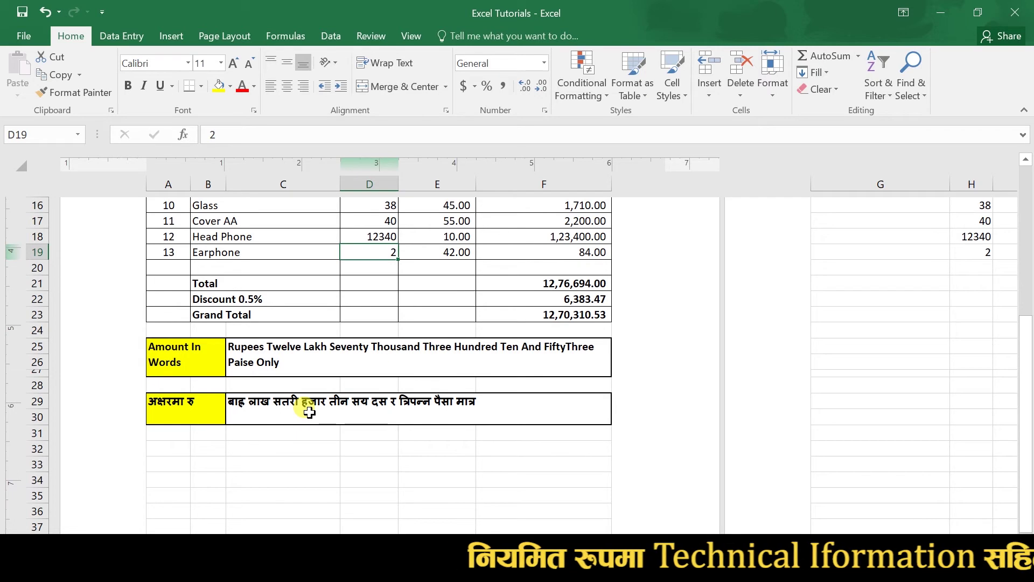
{"action": "left_click", "coordinate": [293, 399]}
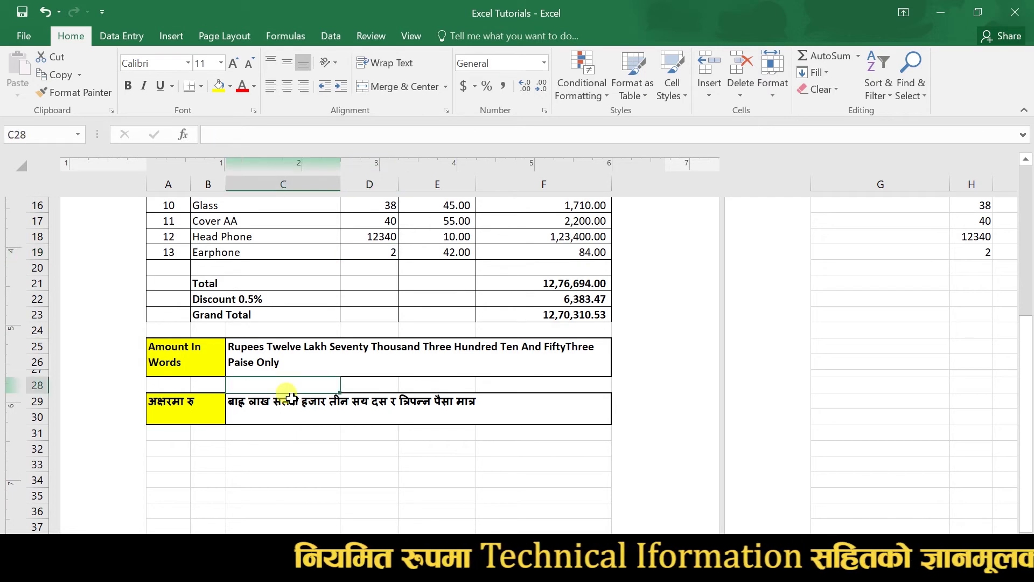
{"action": "key", "text": "Delete"}
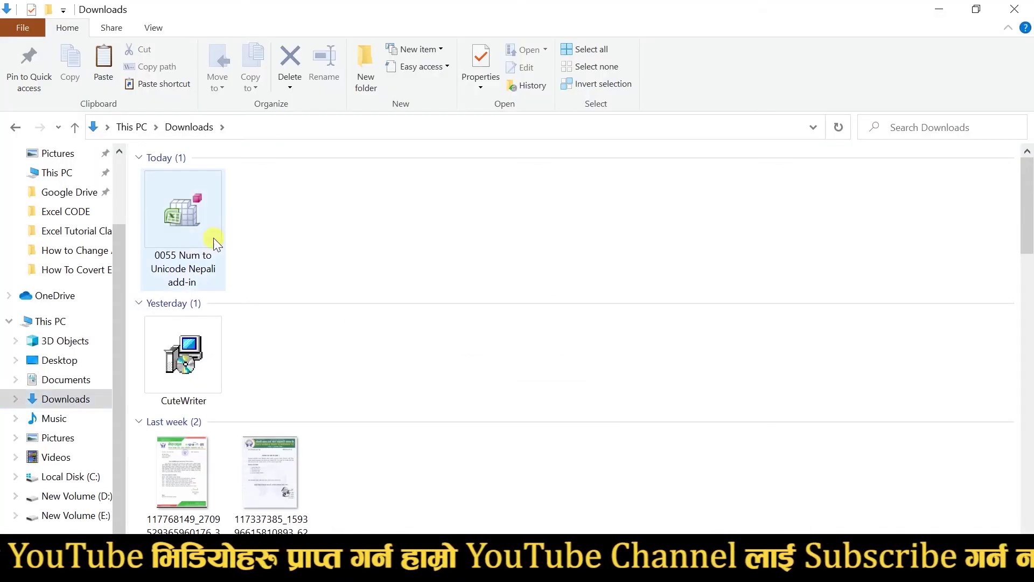
Step: Select the '0055 Num to Unicode Nepali' add-in file in Downloads and return to Excel
{"action": "left_click", "coordinate": [195, 266]}
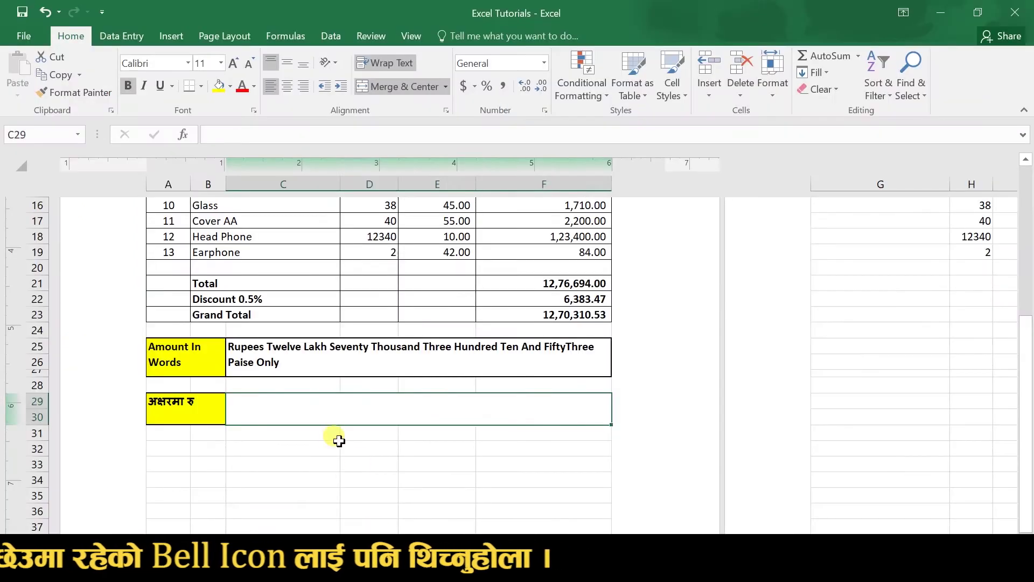
{"action": "left_click", "coordinate": [334, 447]}
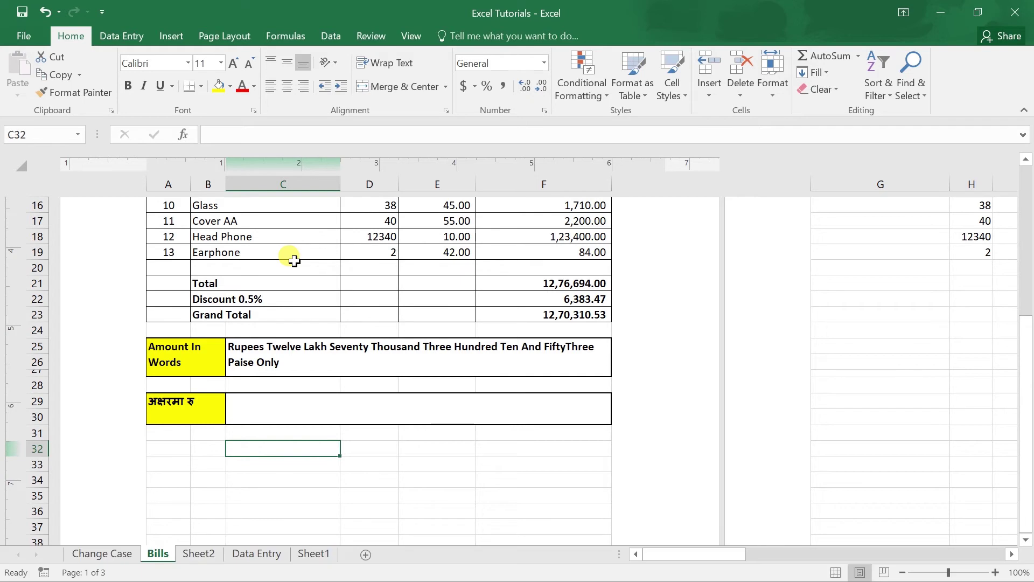
Step: Show the Add-ins page of Excel Options with Excel Add-ins kept as the Manage type
{"action": "left_click", "coordinate": [25, 33]}
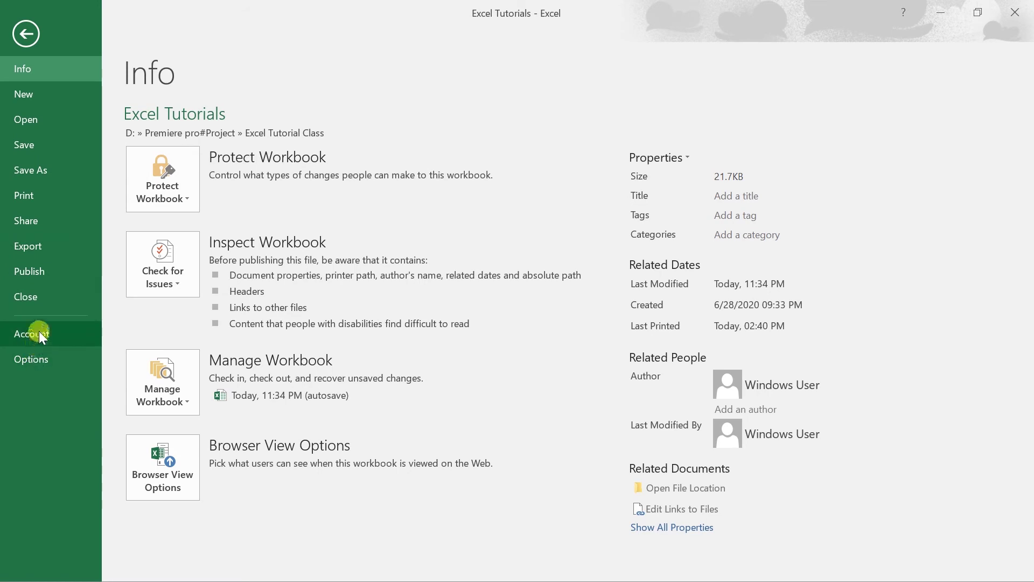
{"action": "left_click", "coordinate": [35, 360]}
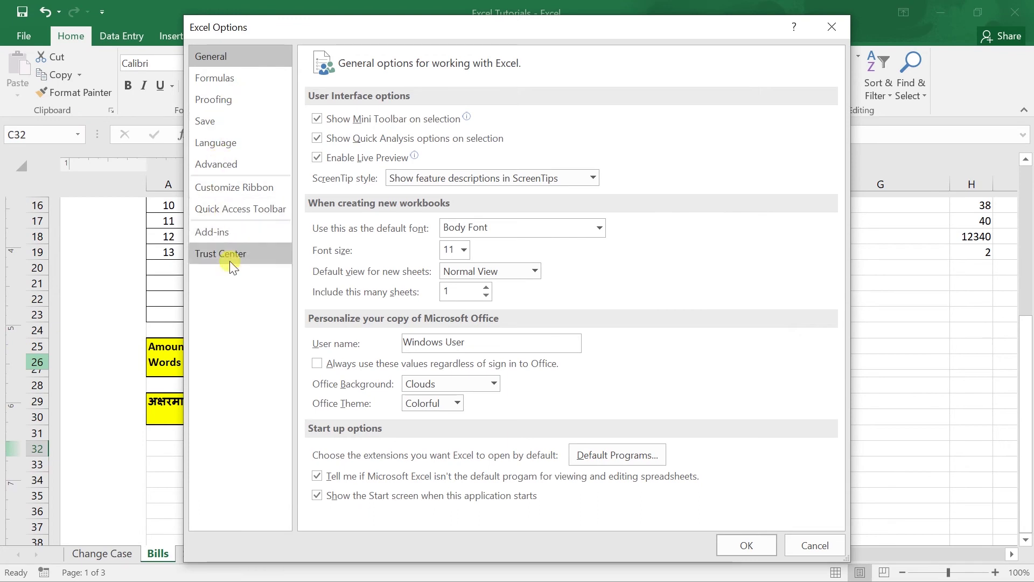
{"action": "left_click", "coordinate": [223, 230]}
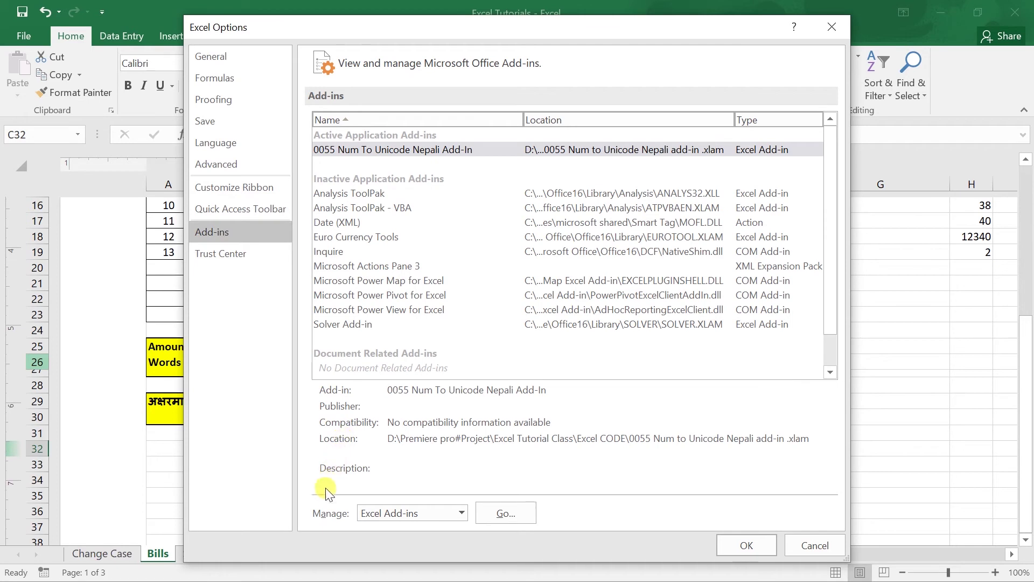
{"action": "left_click", "coordinate": [367, 513]}
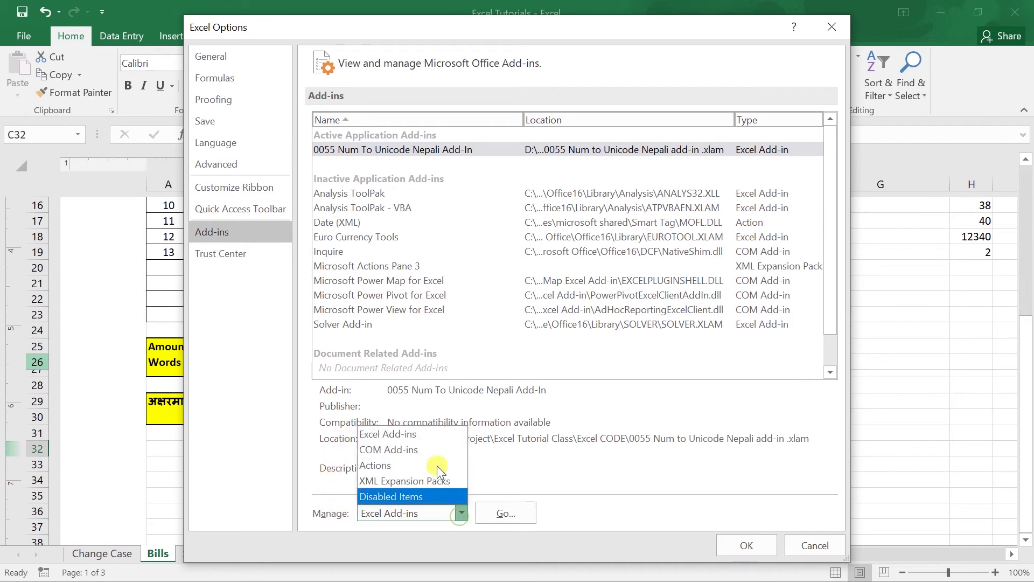
{"action": "left_click", "coordinate": [394, 433]}
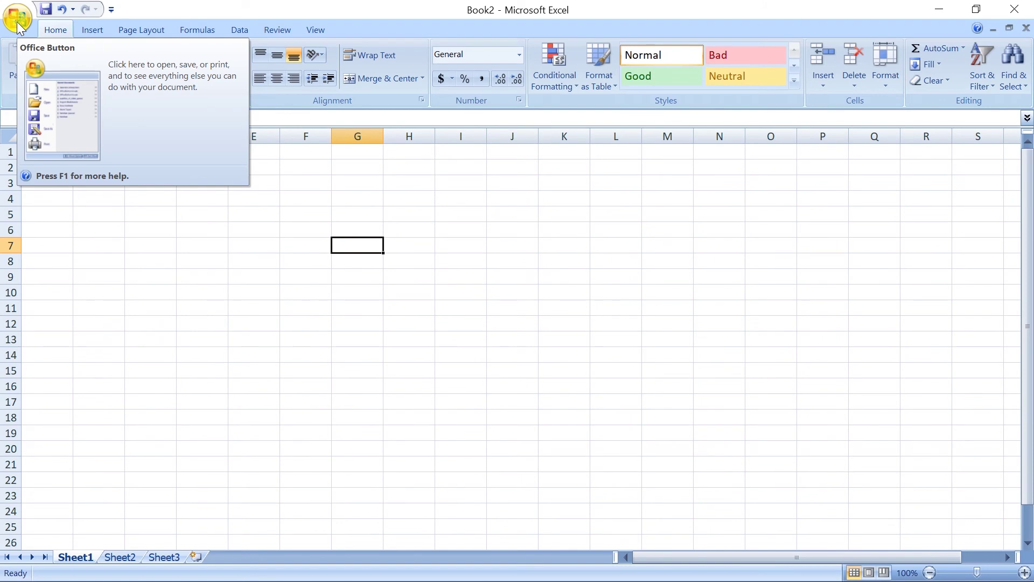
Step: In Excel 2007 Options, view the Add-Ins page and launch the Excel Add-ins manager
{"action": "left_click", "coordinate": [18, 19]}
{"action": "mouse_move", "coordinate": [21, 193]}
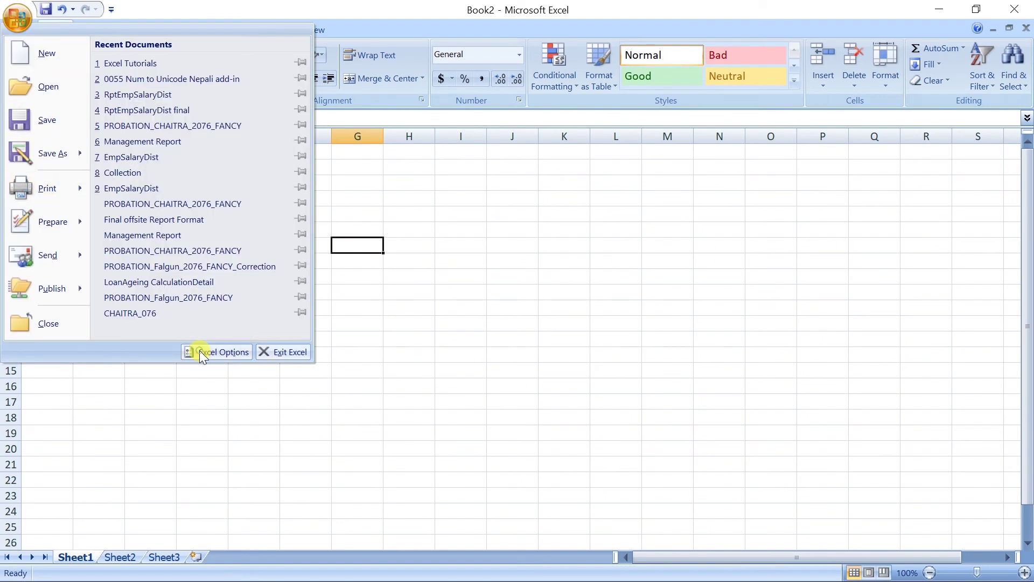
{"action": "left_click", "coordinate": [202, 351]}
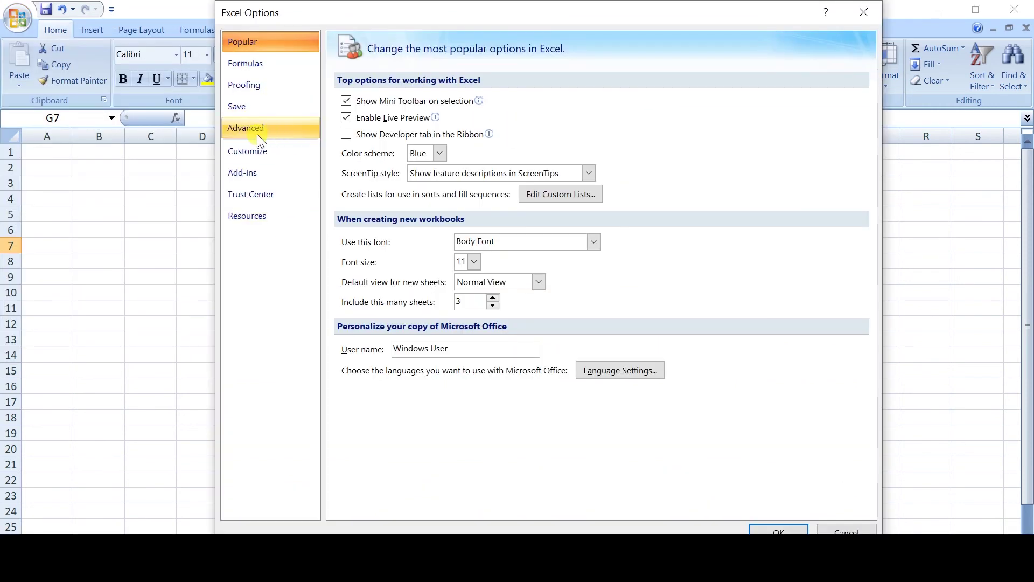
{"action": "left_click", "coordinate": [243, 172]}
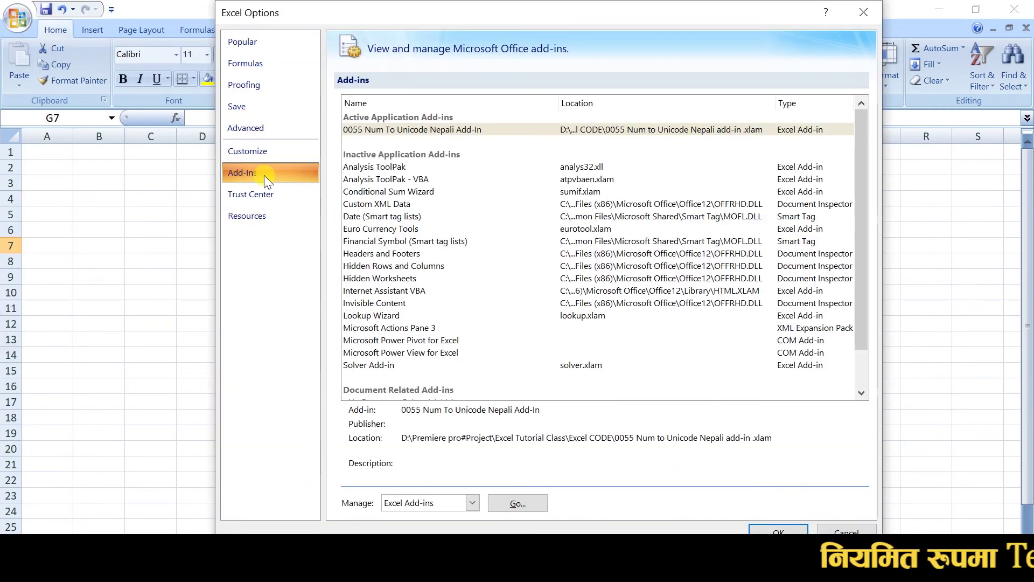
{"action": "left_click", "coordinate": [522, 498]}
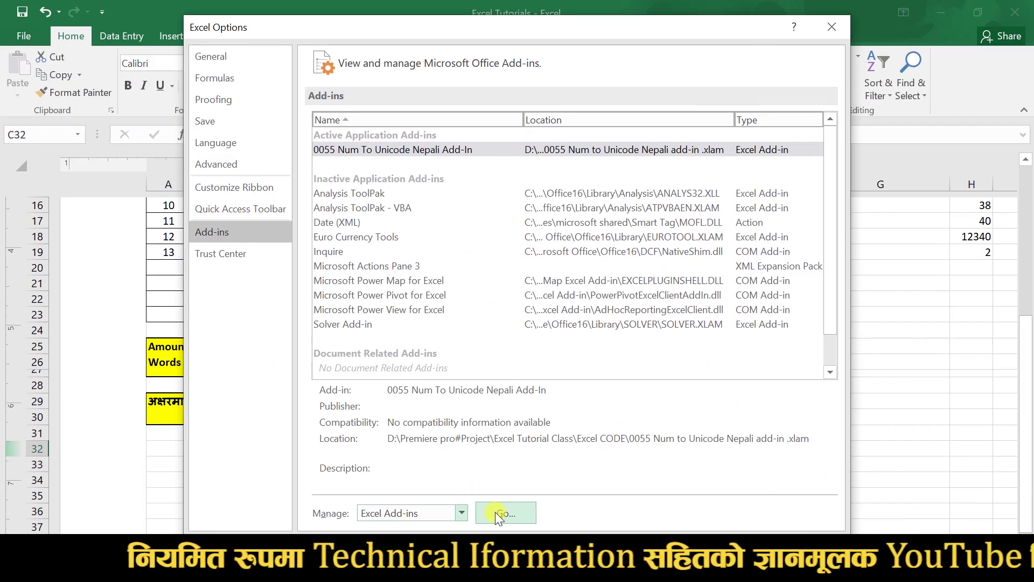
Step: Browse to Downloads, add the 0055 Num to Unicode Nepali add-in, replace the existing copy and enable it
{"action": "left_click", "coordinate": [495, 512]}
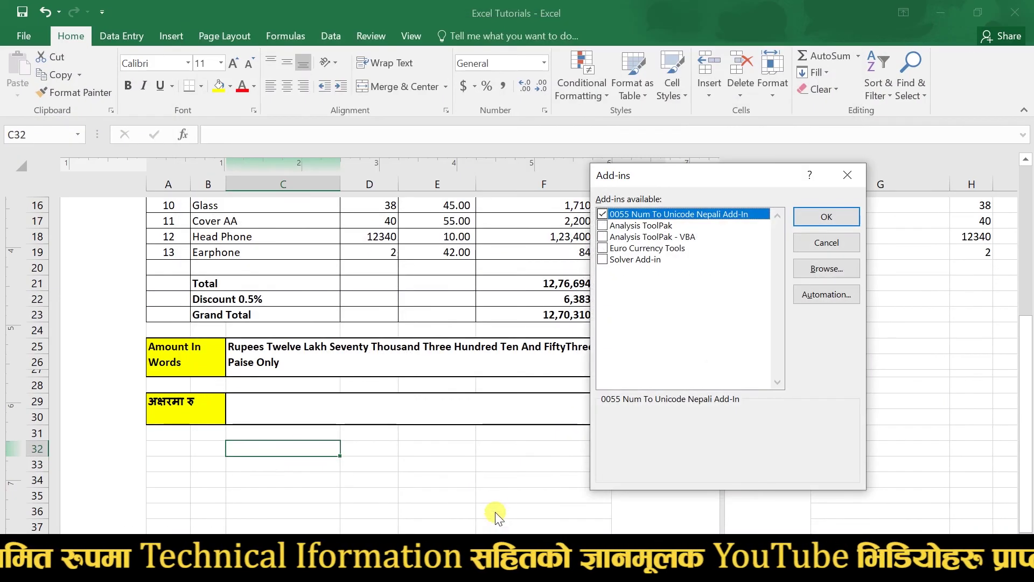
{"action": "left_click", "coordinate": [808, 268]}
{"action": "left_click_drag", "start_coordinate": [677, 356], "coordinate": [680, 386]}
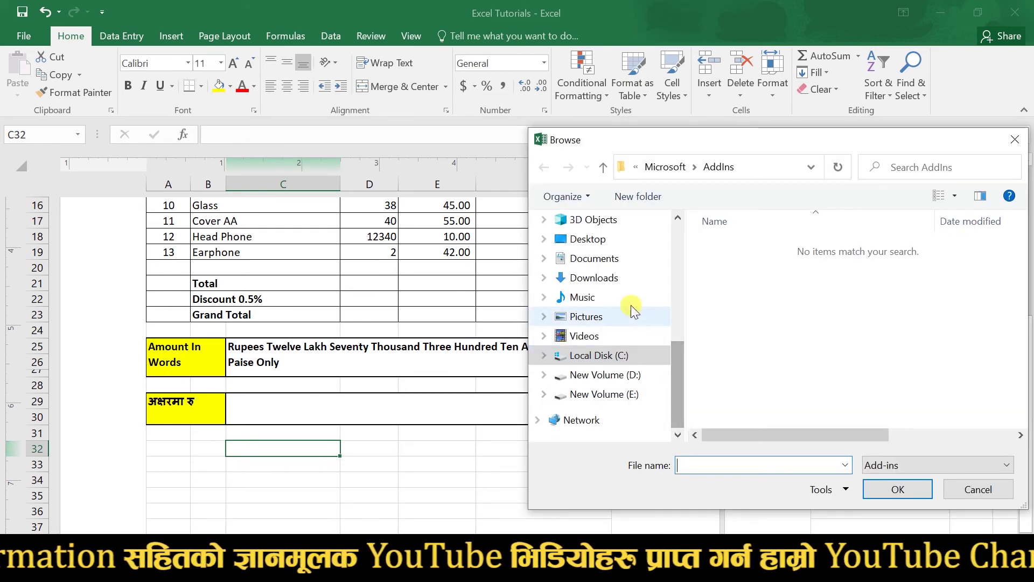
{"action": "left_click", "coordinate": [594, 259]}
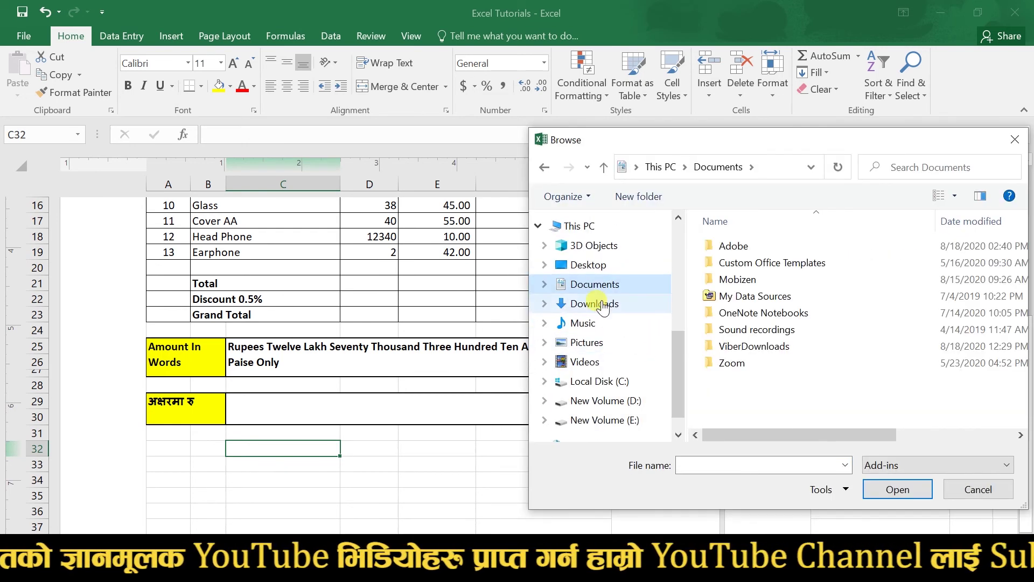
{"action": "left_click", "coordinate": [614, 303]}
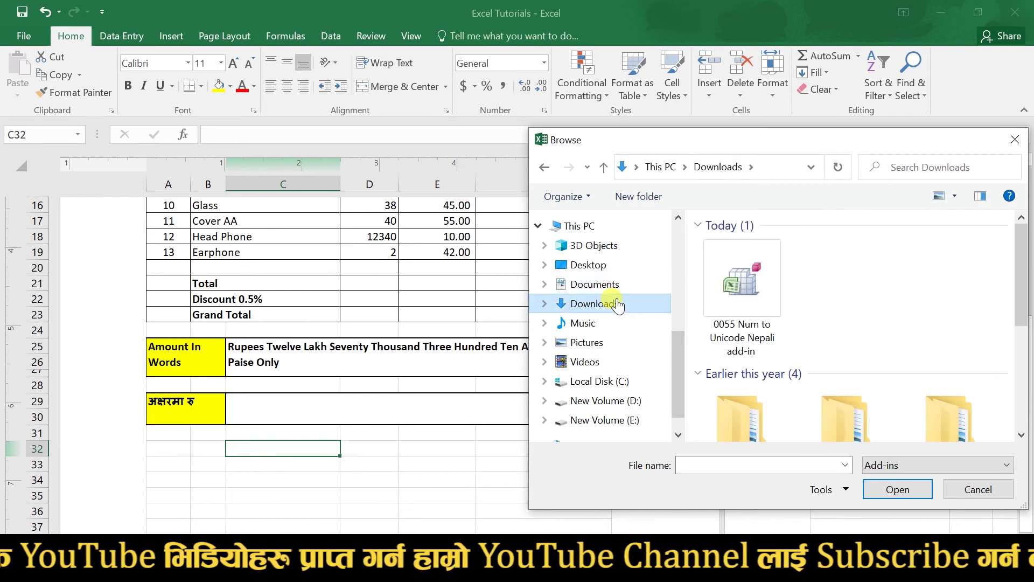
{"action": "left_click", "coordinate": [752, 305]}
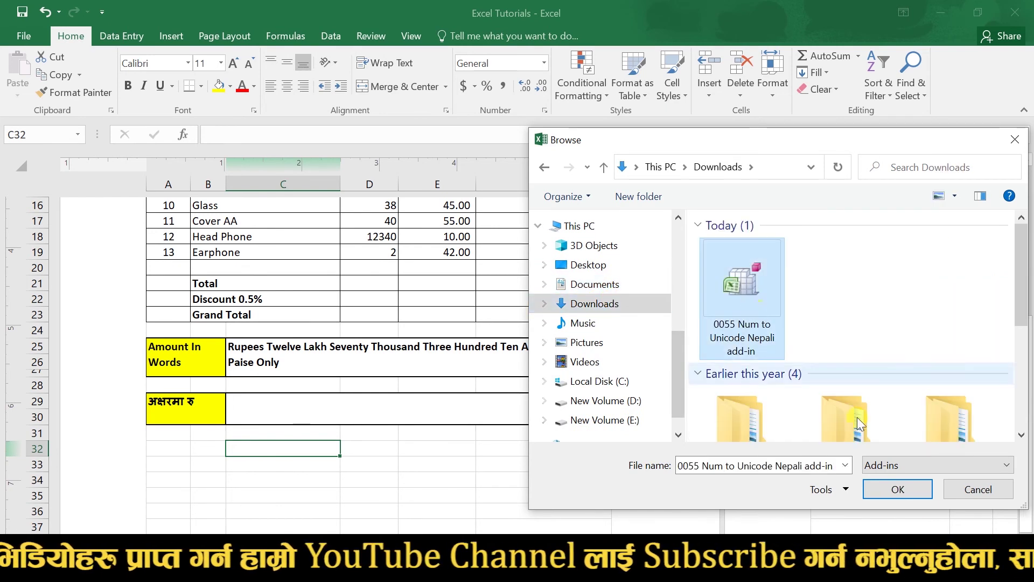
{"action": "left_click", "coordinate": [898, 489]}
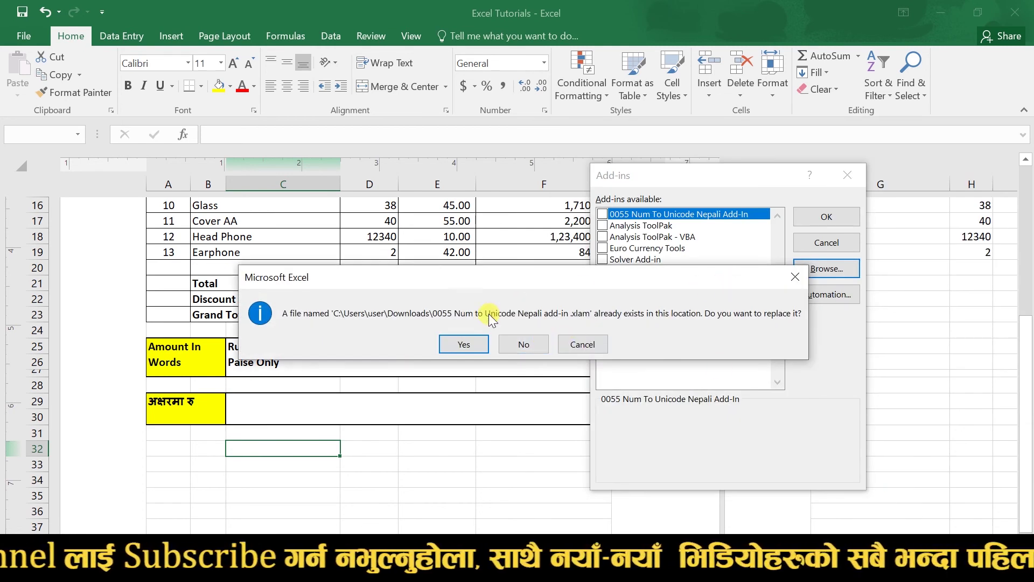
{"action": "left_click", "coordinate": [458, 339]}
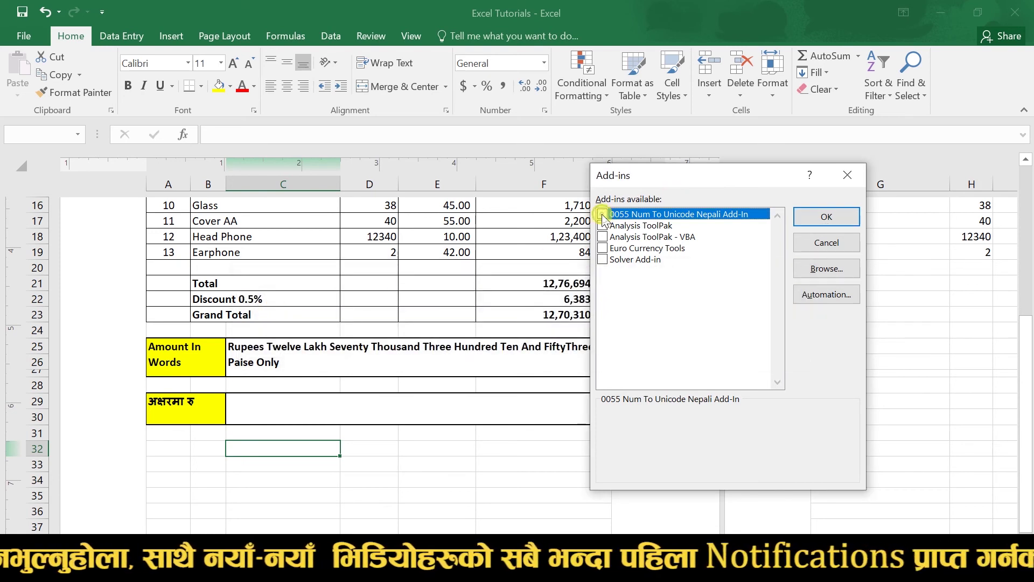
{"action": "left_click", "coordinate": [818, 215]}
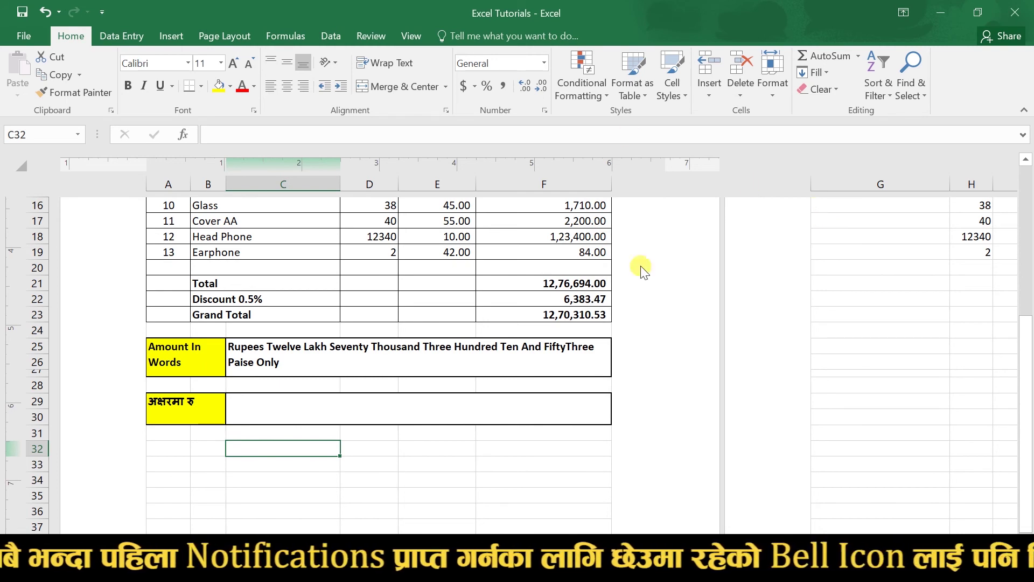
Step: Enter =num2words_uni(F23) in merged cell C29 so the Grand Total appears in Nepali words
{"action": "left_click", "coordinate": [371, 402]}
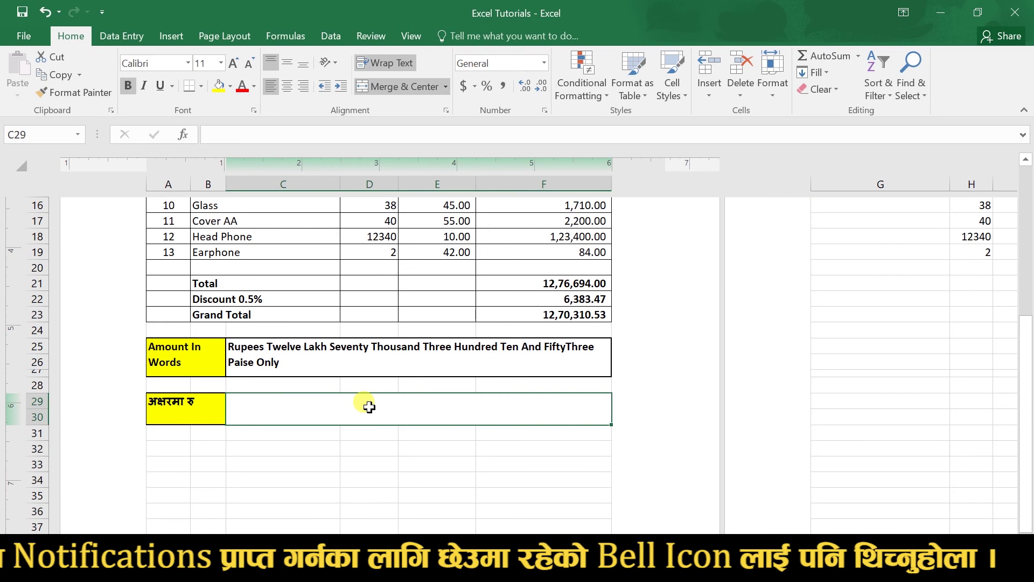
{"action": "type", "text": "="}
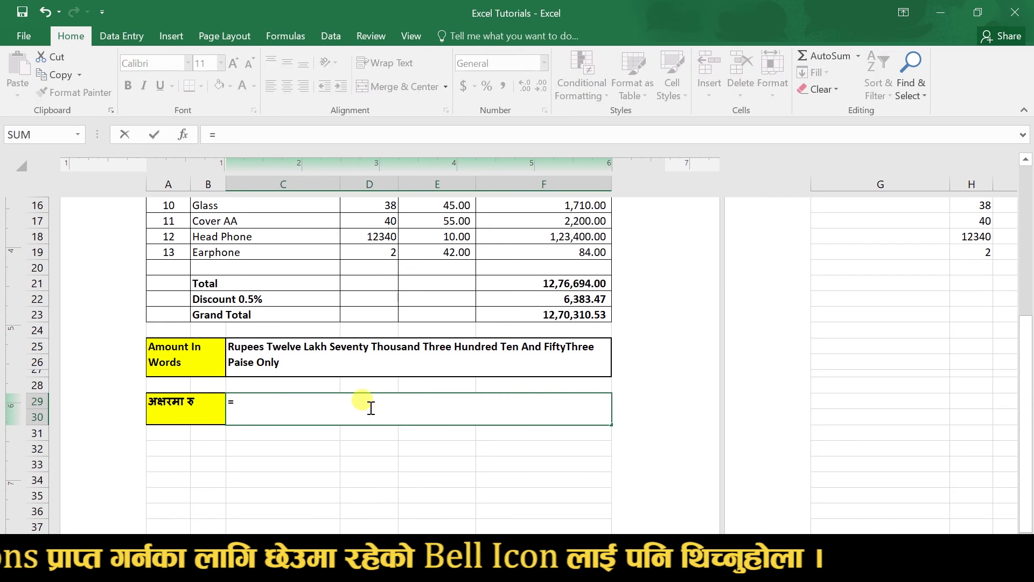
{"action": "type", "text": "num"}
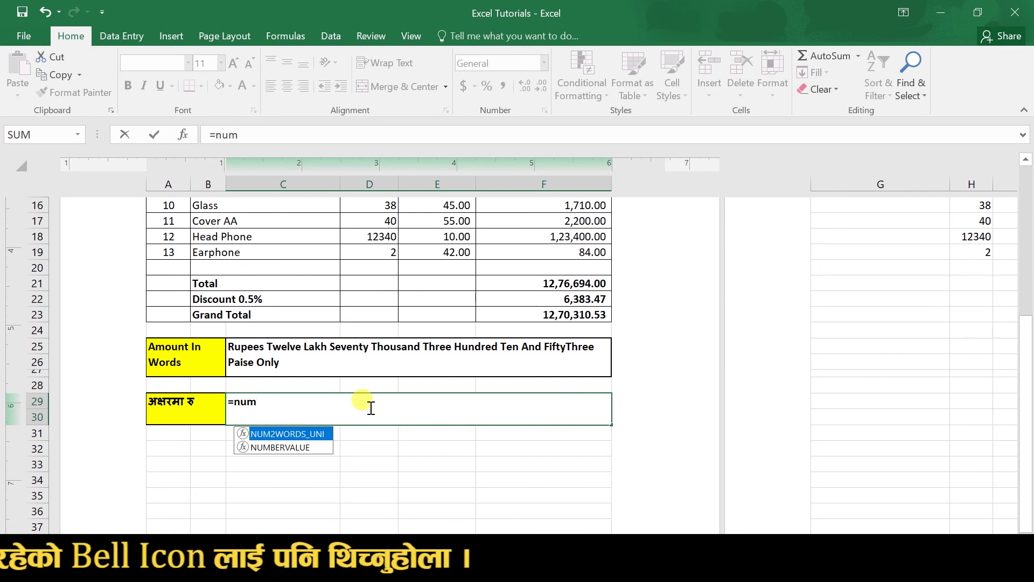
{"action": "type", "text": "2w"}
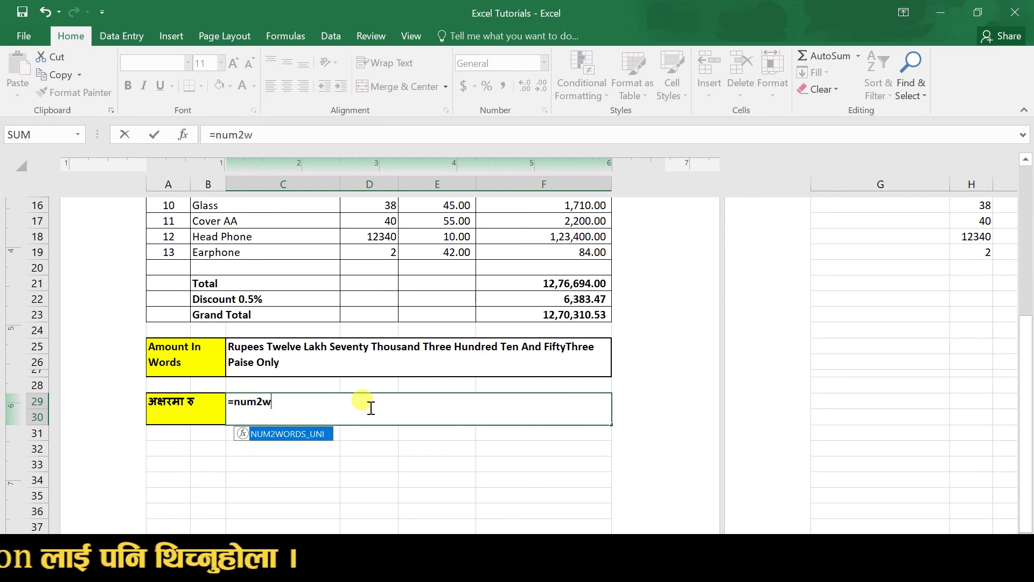
{"action": "type", "text": "ords"}
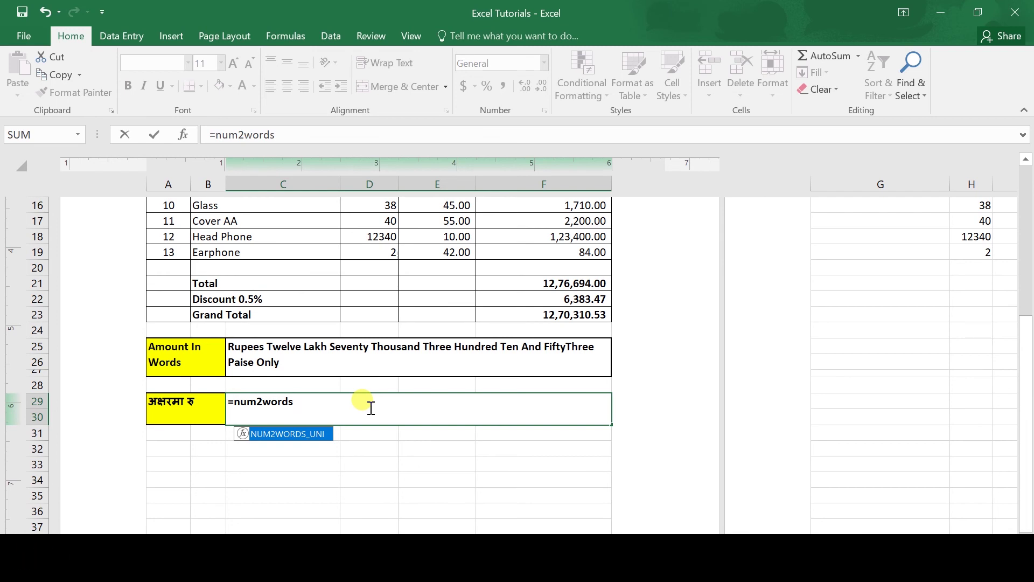
{"action": "type", "text": "_uni"}
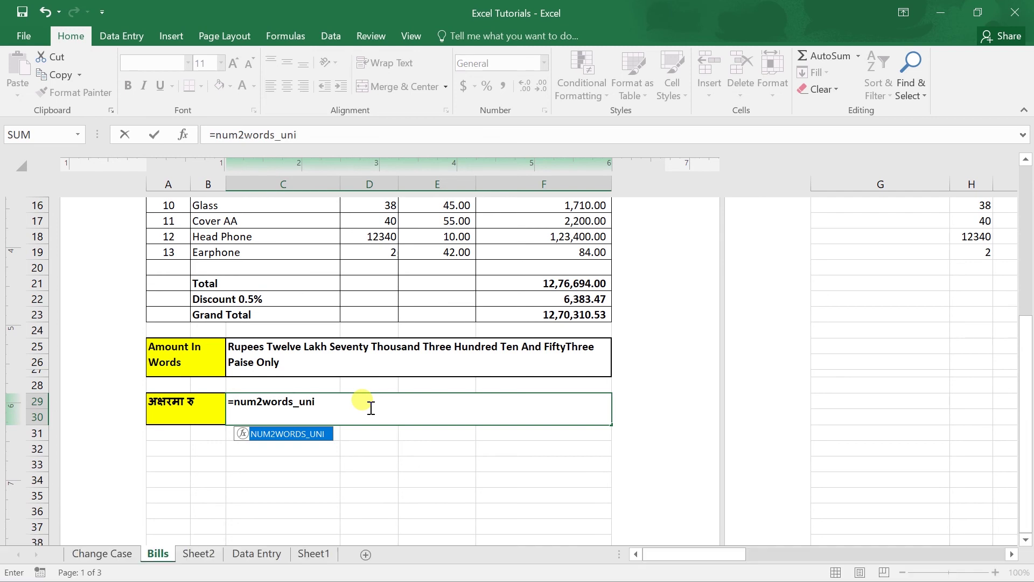
{"action": "type", "text": "("}
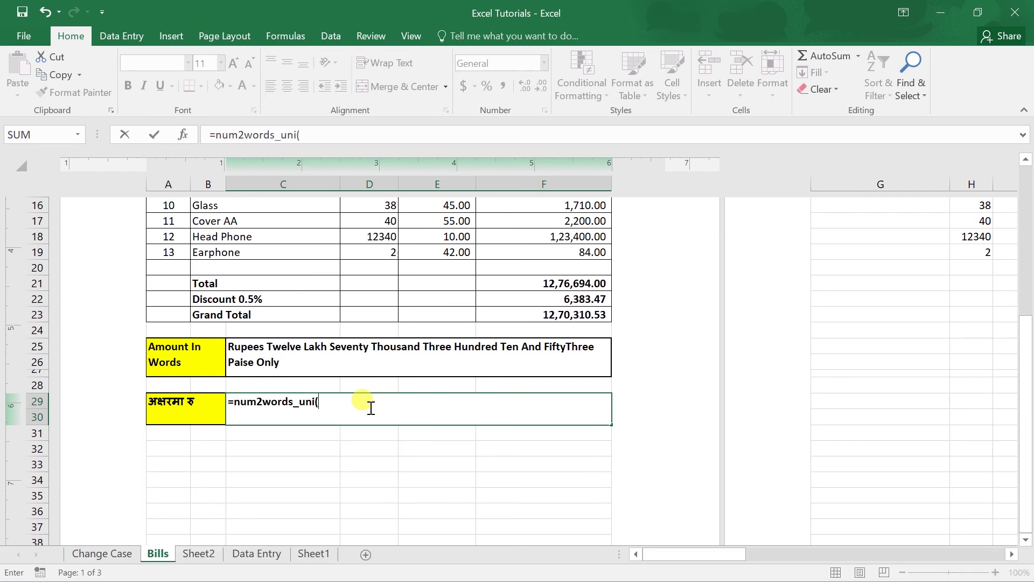
{"action": "left_click", "coordinate": [525, 313]}
{"action": "type", "text": ")"}
{"action": "key", "text": "Return"}
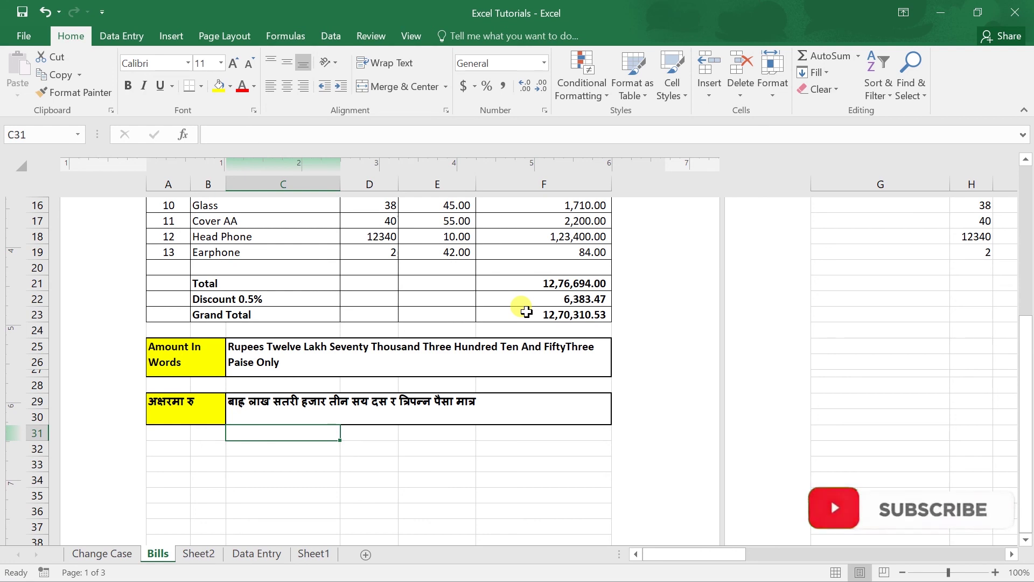
Step: Set the Head Phone quantity in D18 to 100
{"action": "left_click", "coordinate": [357, 224]}
{"action": "left_click", "coordinate": [369, 234]}
{"action": "type", "text": "100"}
{"action": "key", "text": "Return"}
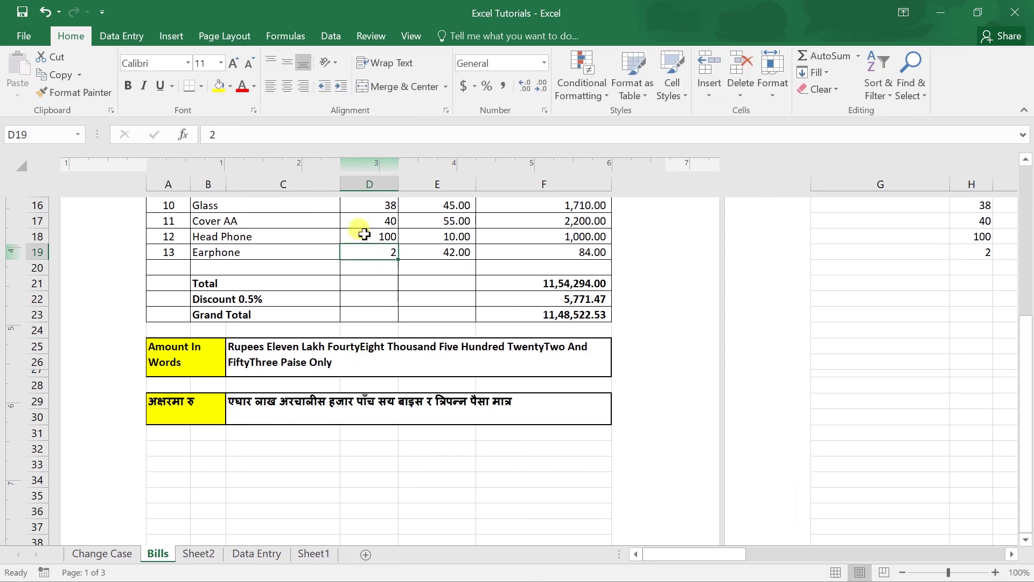
Step: Step through the neighbouring cells with the arrow keys to review the recalculated totals
{"action": "key", "text": "Up"}
{"action": "key", "text": "Right"}
{"action": "key", "text": "Right"}
{"action": "key", "text": "Right"}
{"action": "key", "text": "Down"}
{"action": "key", "text": "Down"}
{"action": "key", "text": "Left"}
{"action": "key", "text": "Left"}
{"action": "key", "text": "Left"}
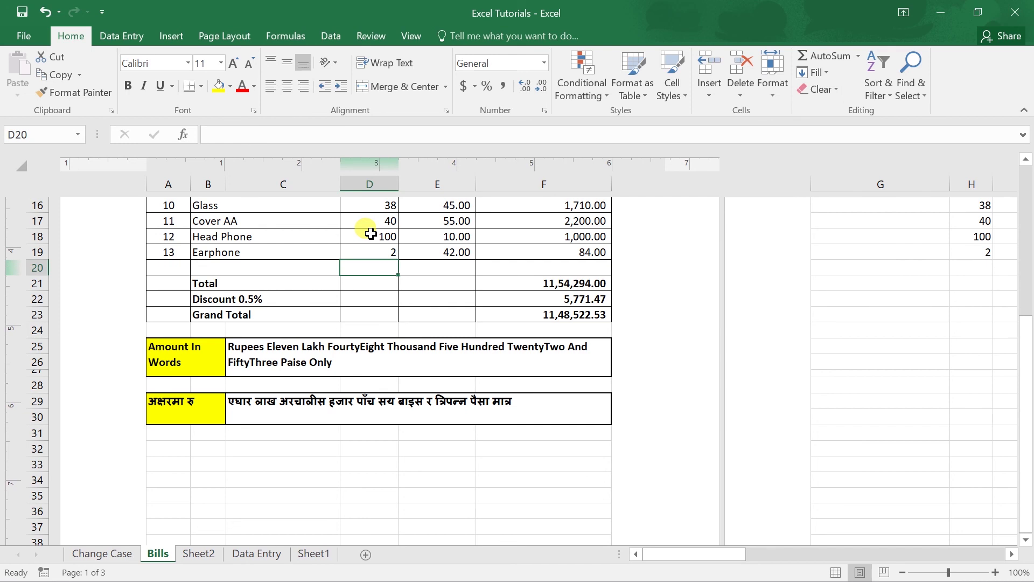